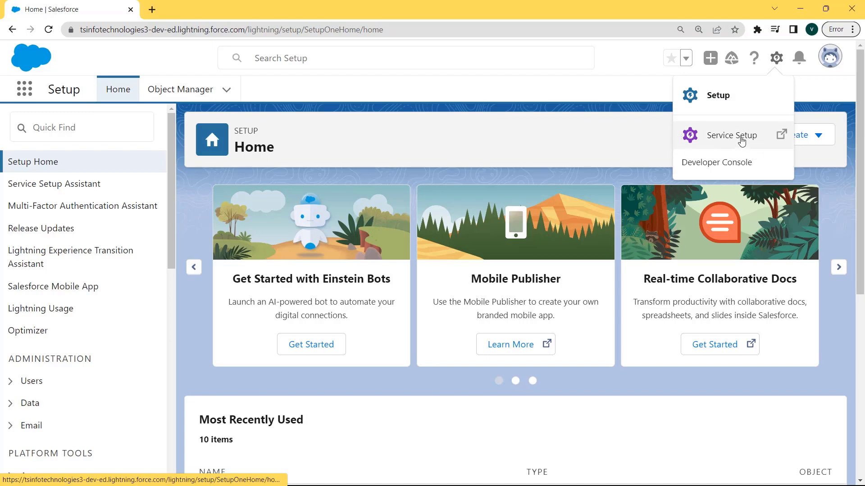
Step: Open Setup, find the Mass Delete Records page by searching for "Mass", and open Mass Delete Leads
click(717, 95)
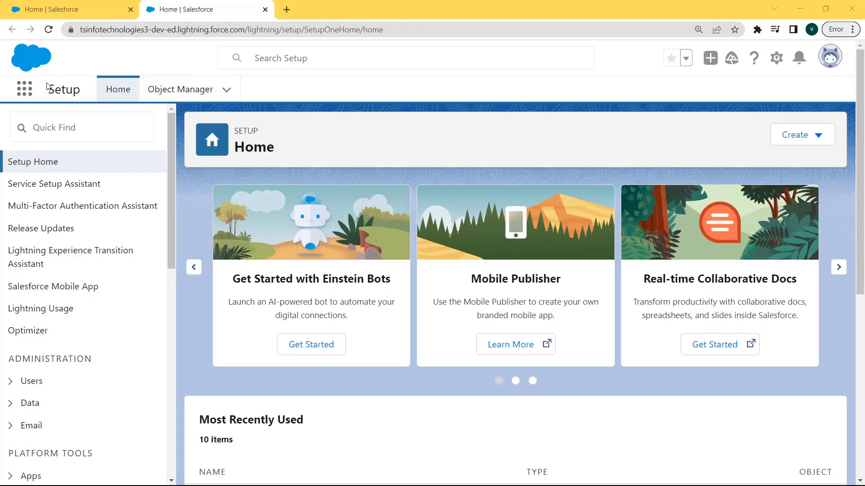
click(68, 130)
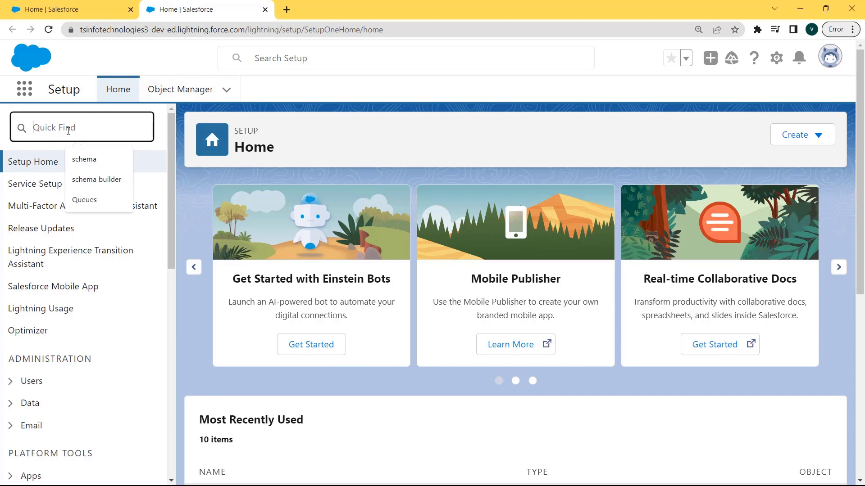
text(Ma)
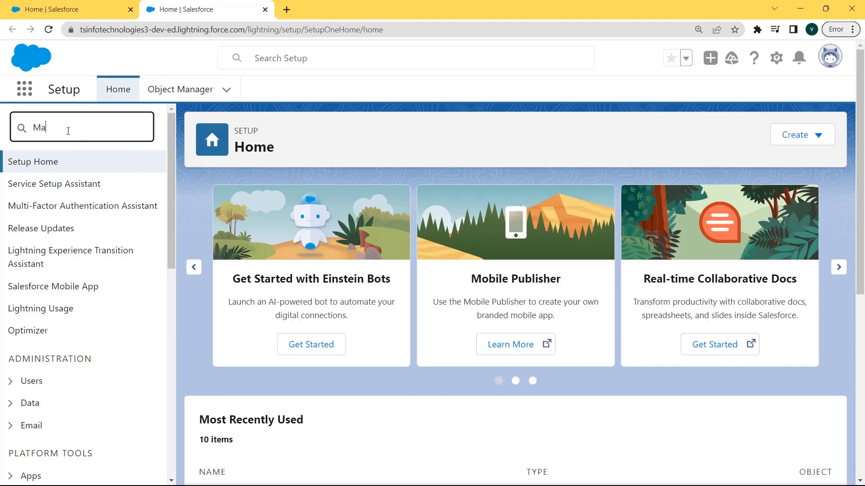
text(ss)
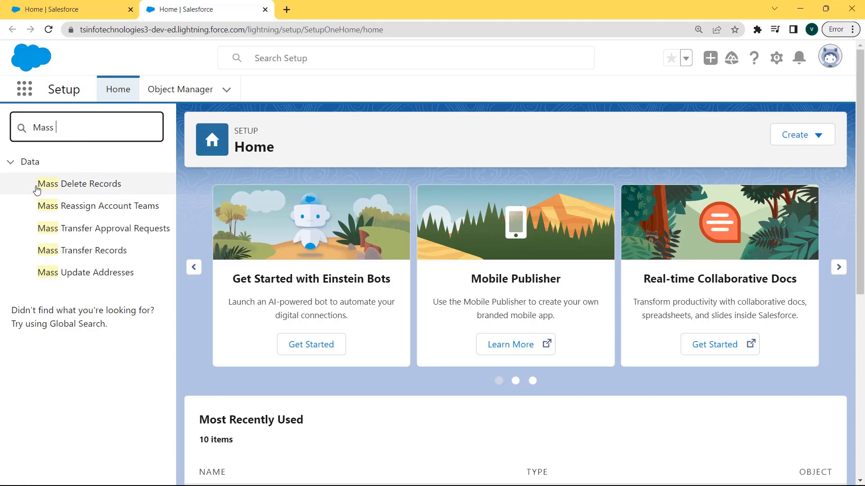
click(70, 182)
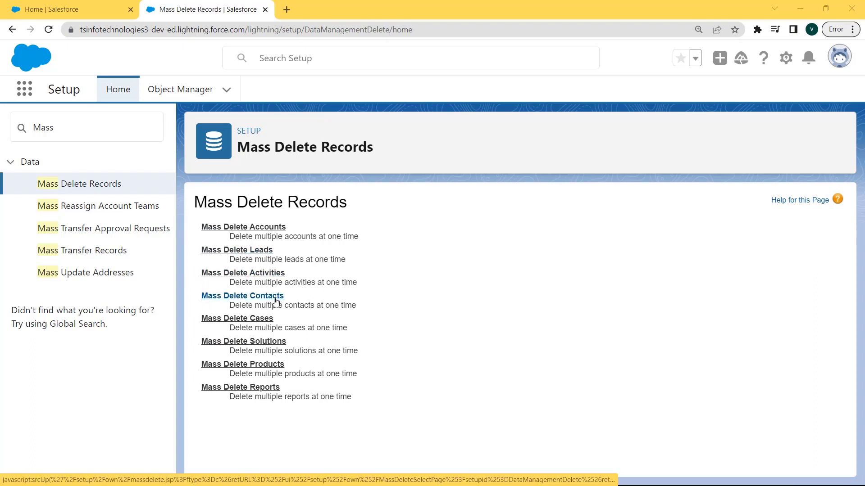
click(248, 250)
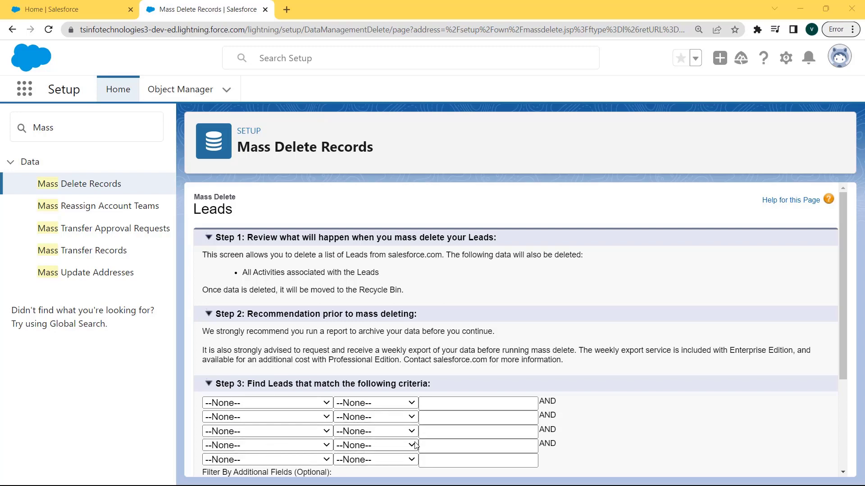
Step: Search for leads whose Lead Status equals "Open - Not Contacted"
scroll(292, 428, down, 2)
click(326, 343)
scroll(291, 324, down, 1)
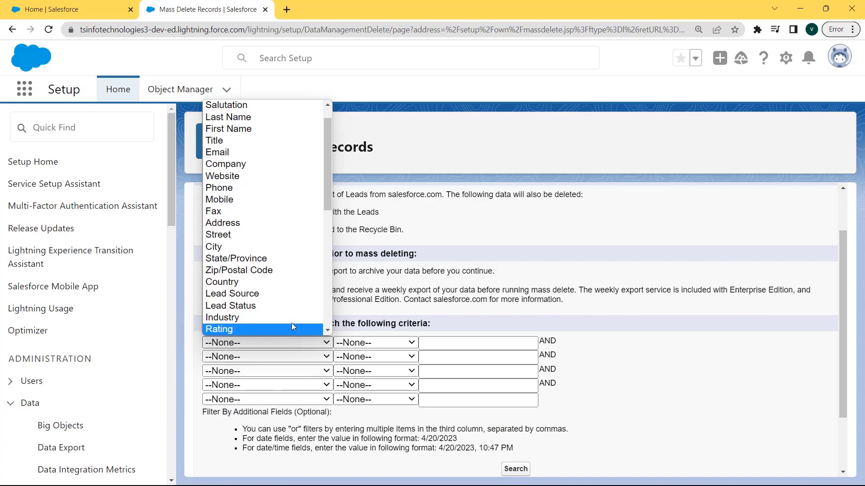
click(272, 303)
click(369, 343)
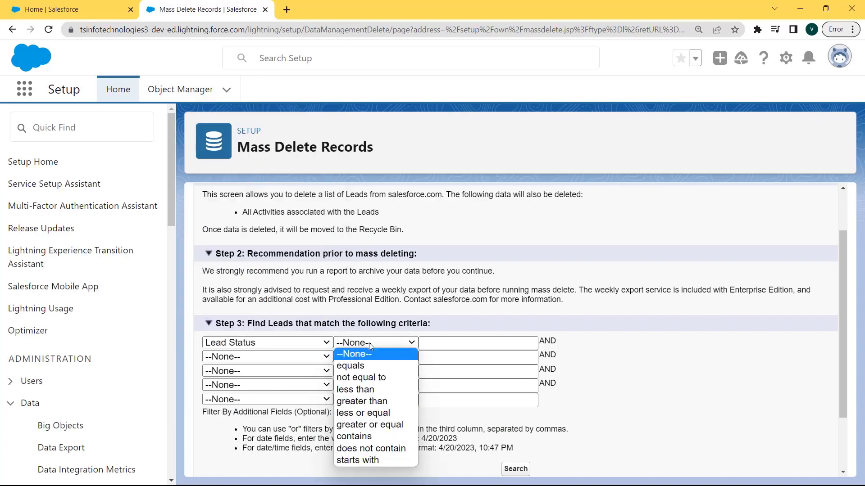
click(367, 366)
click(477, 343)
click(503, 369)
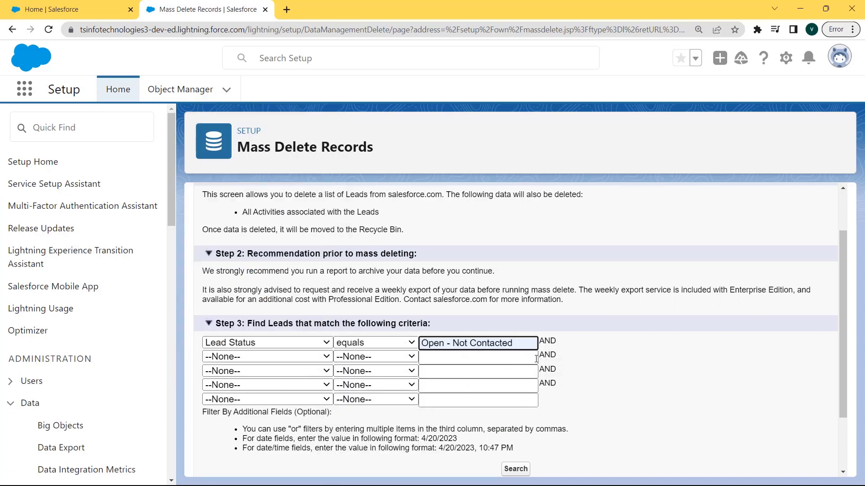
click(518, 470)
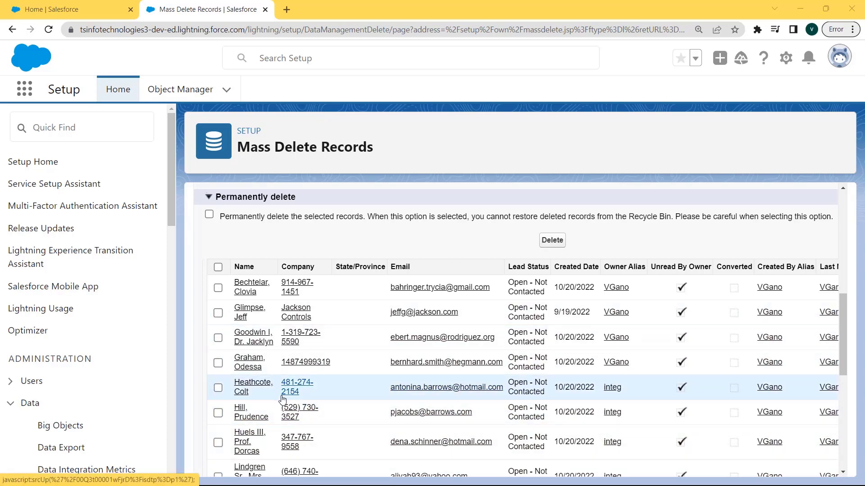
Step: Select the first four leads in the results and delete them without the permanent deletion option
click(218, 288)
click(218, 313)
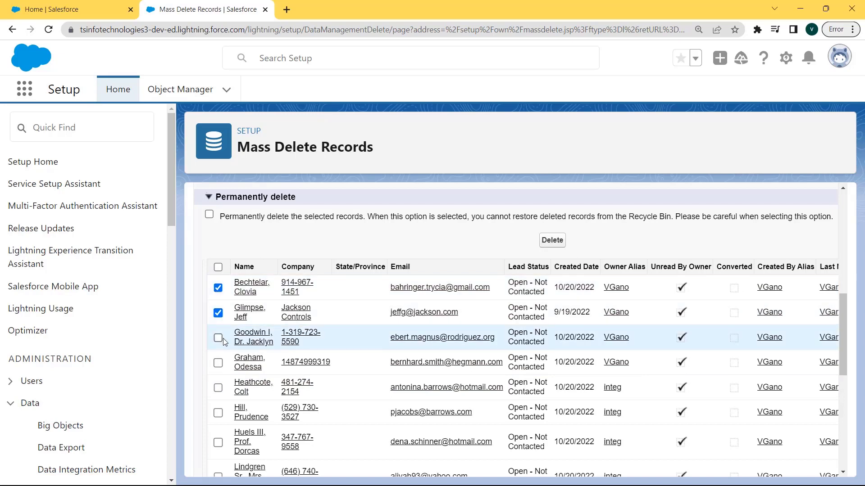
click(218, 337)
click(219, 363)
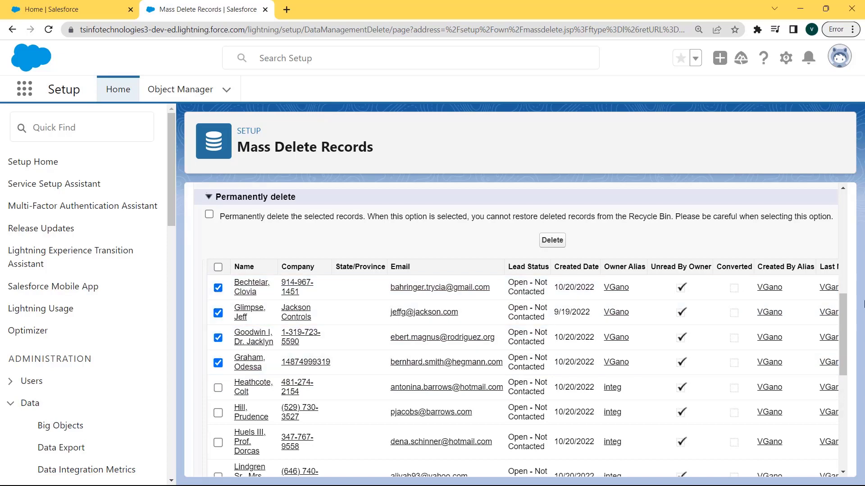
click(546, 240)
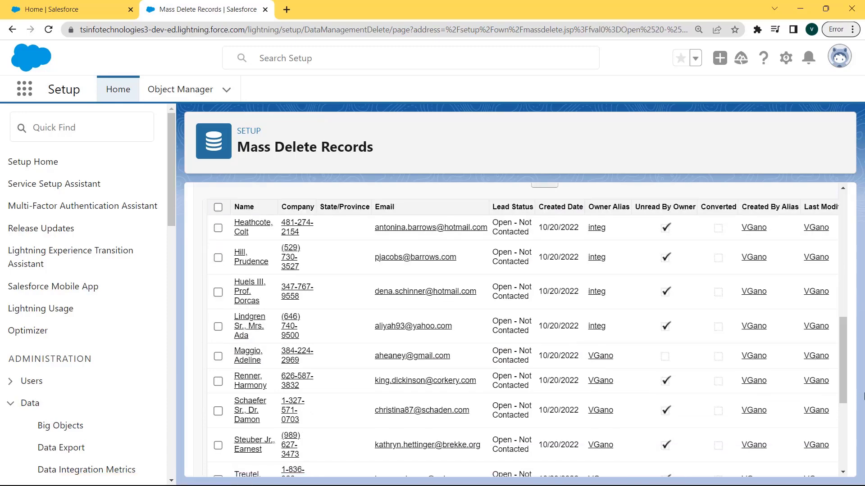
drag(841, 376, 843, 361)
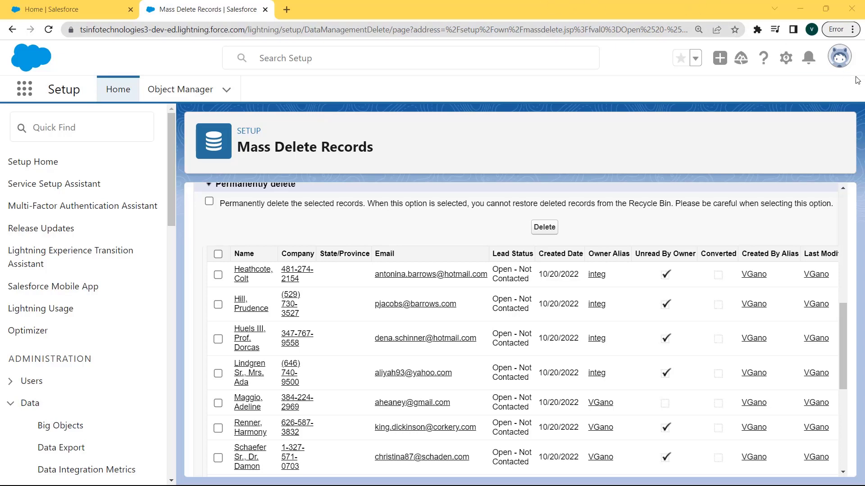
Step: Switch to Salesforce Classic and open its Setup page
click(834, 61)
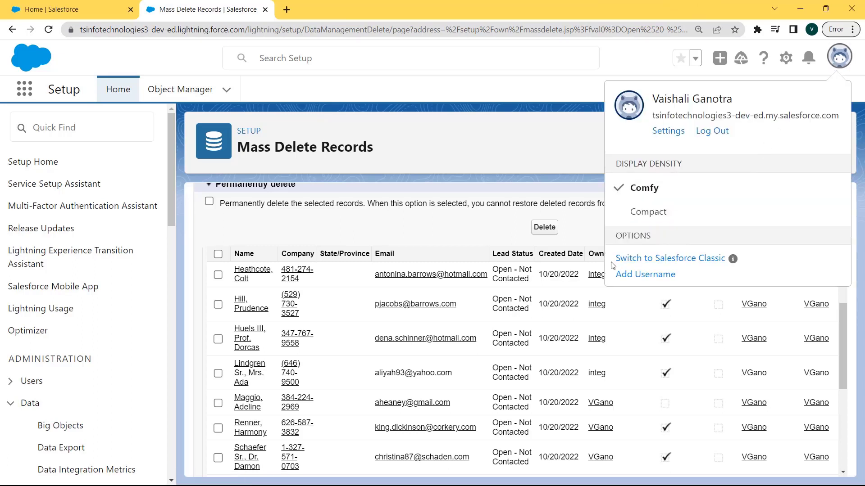
click(643, 262)
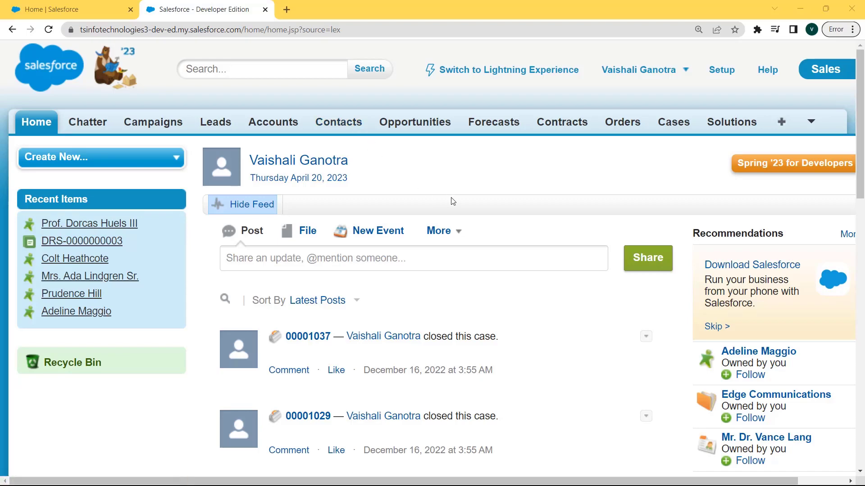
click(718, 70)
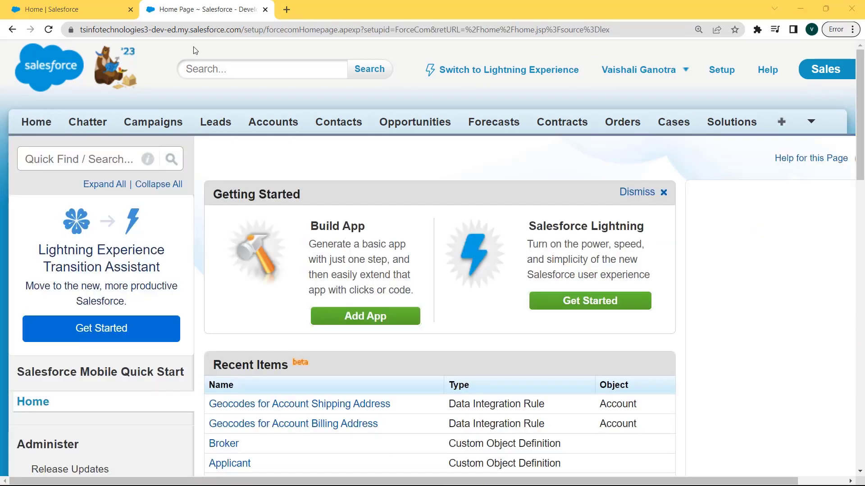
Step: Find Mass Delete Records by searching Setup for "mass delete" and open Mass Delete Accounts
click(106, 162)
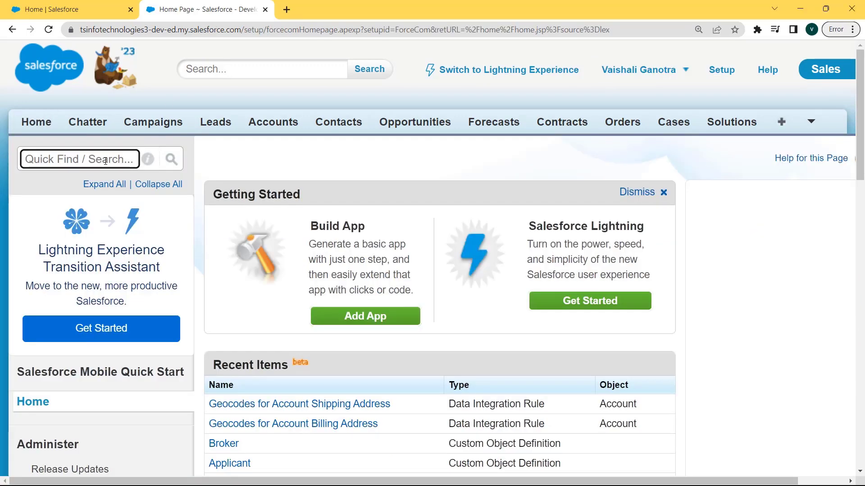
text(mass delete)
click(77, 270)
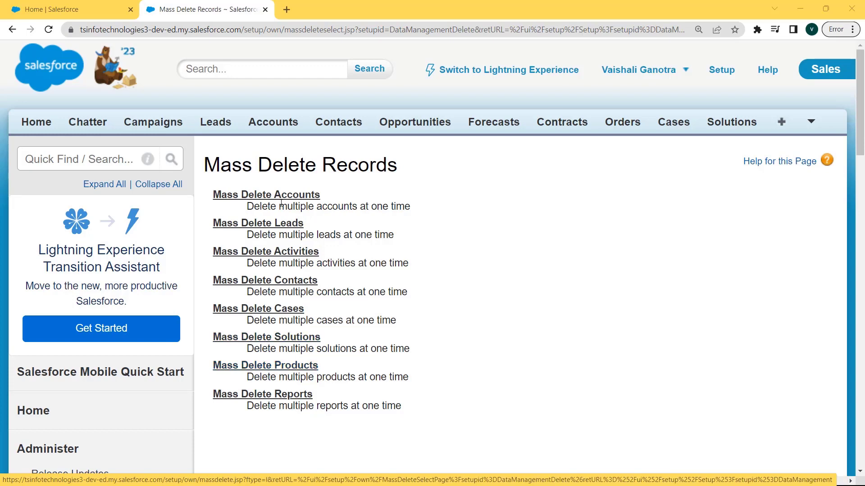
click(262, 195)
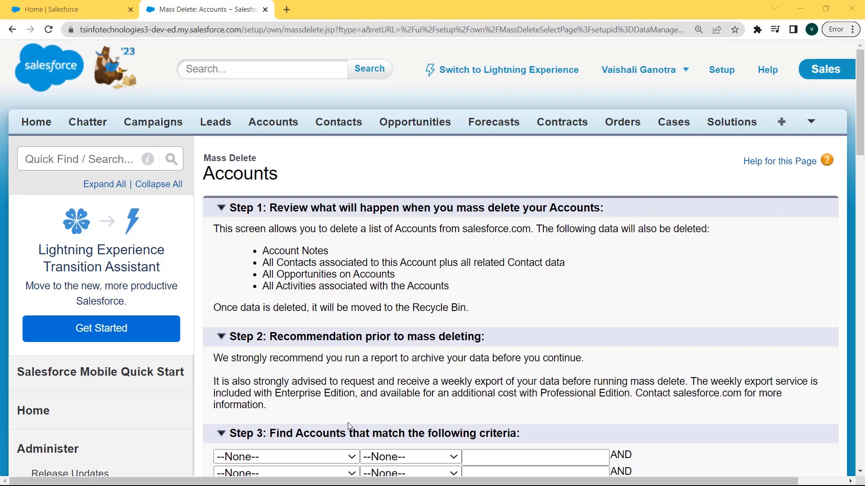
Step: Search for accounts using the criterion Account Owner Alias contains the account owner's alias
scroll(350, 421, down, 3)
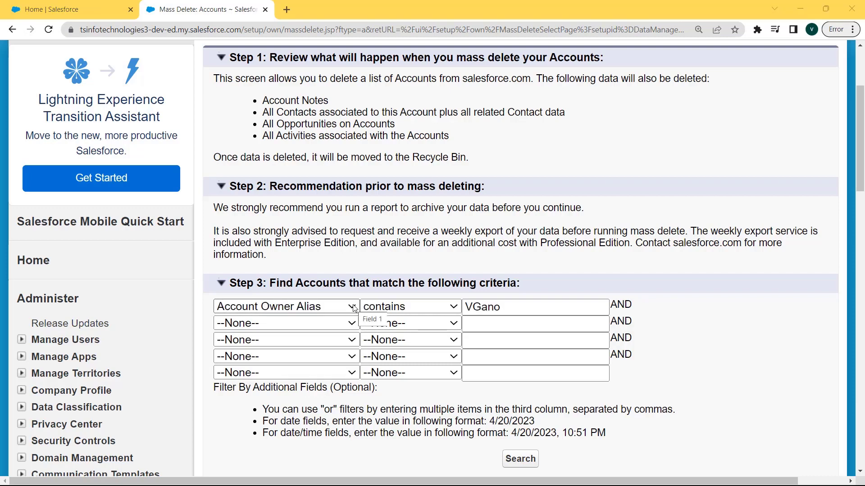
click(352, 307)
key(Down)
key(Down)
key(Down)
key(Down)
key(Down)
key(Down)
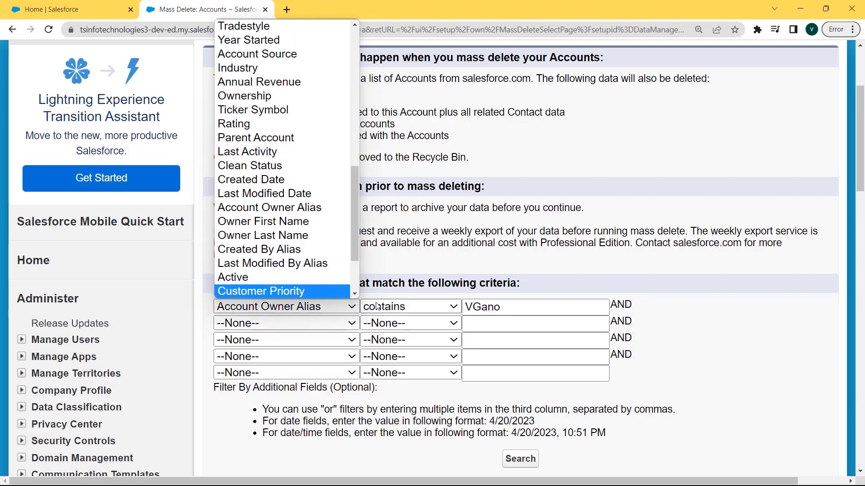
click(400, 307)
click(516, 308)
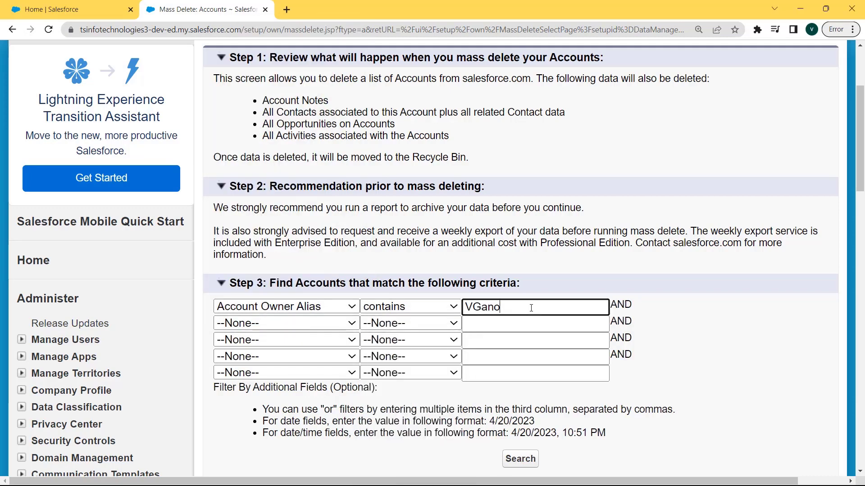
drag(516, 308, 306, 432)
click(521, 459)
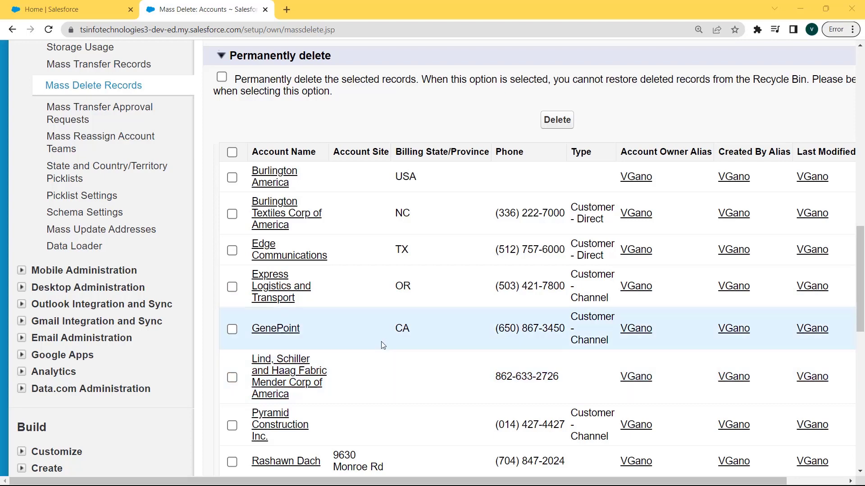
Step: Select Burlington Textiles Corp of America, Edge Communications, GenePoint and Pyramid Construction Inc., and delete the selected accounts
click(232, 214)
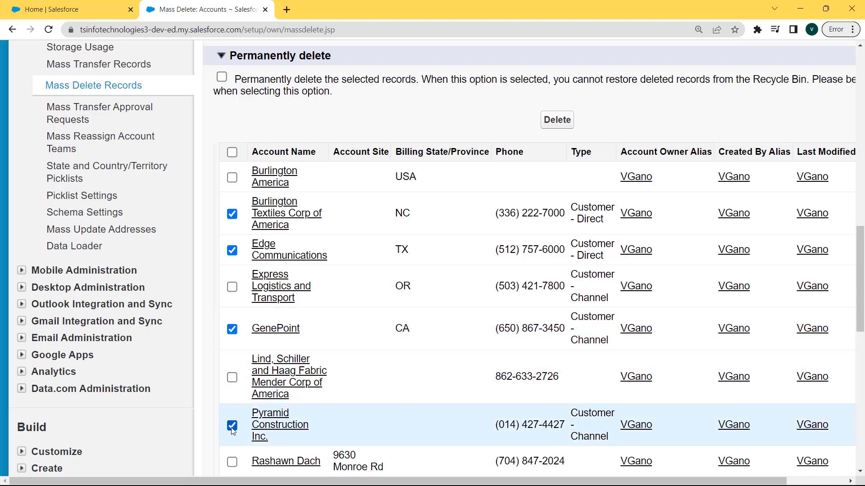
click(552, 121)
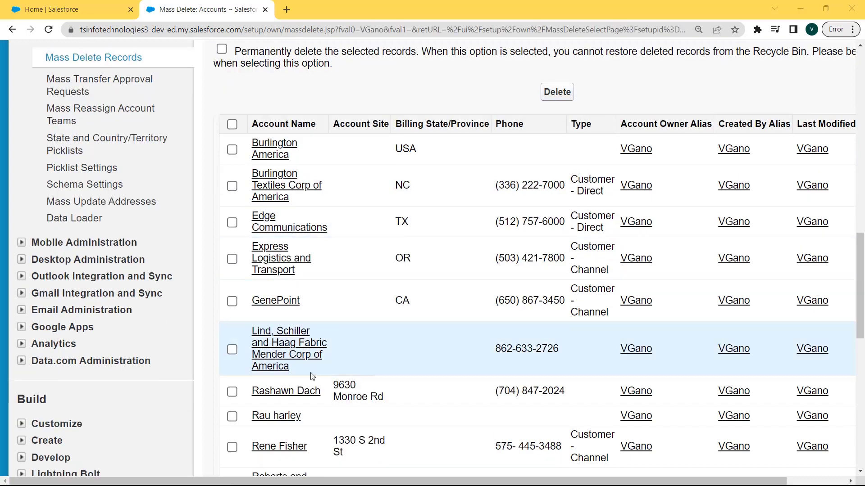